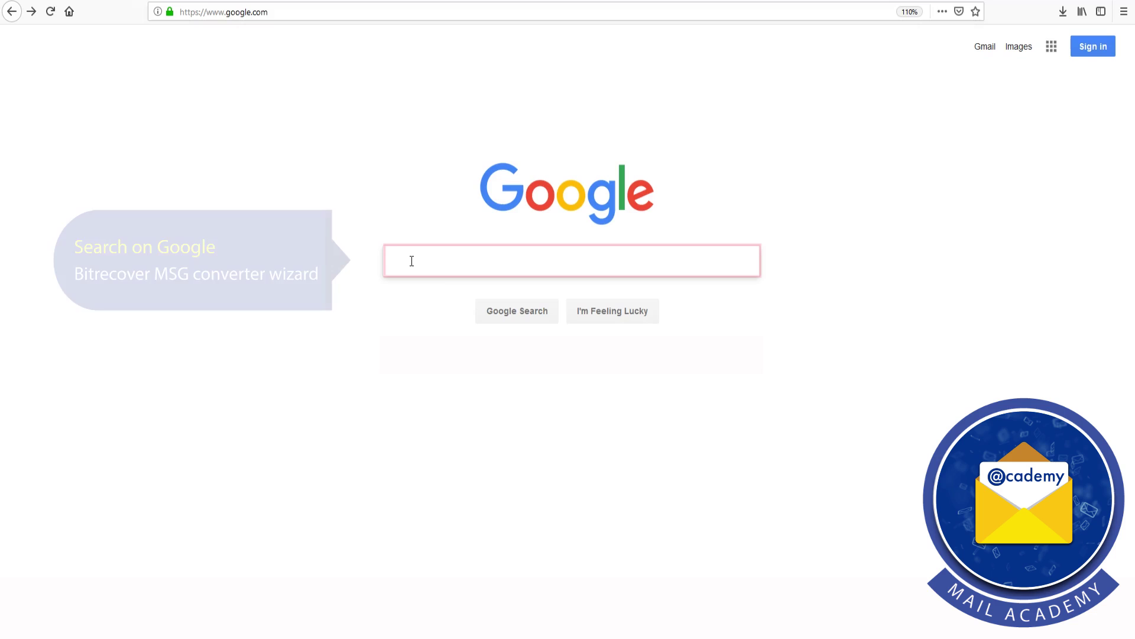
- Enter 'bitrecover msg converter wizard' into the Google search box
{"action": "type", "text": "bitrecover msg converter "}
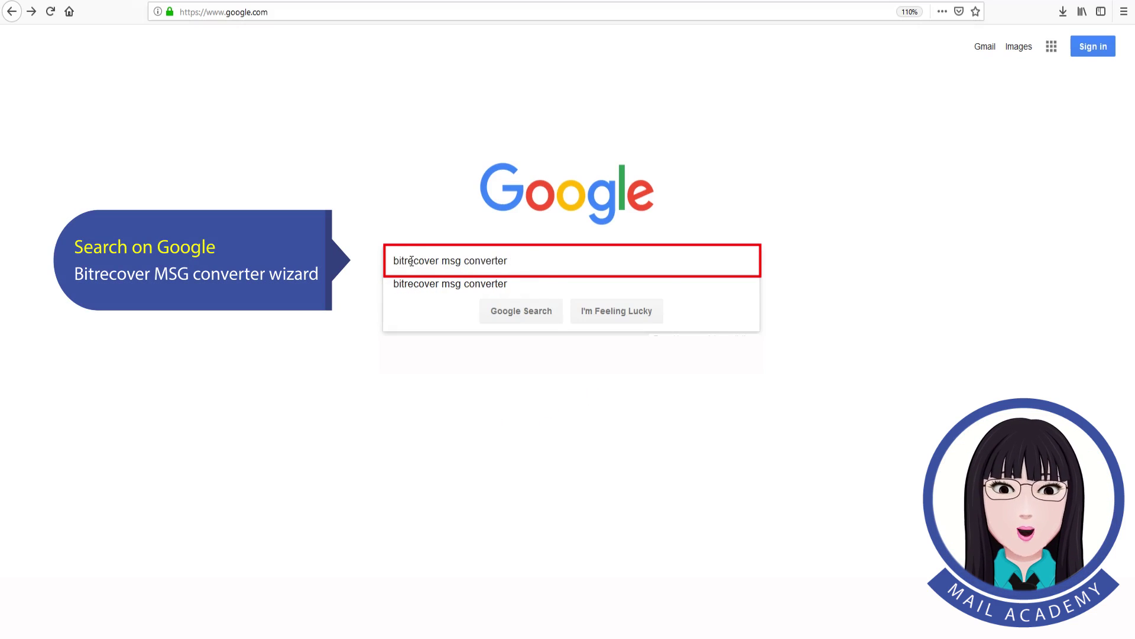
{"action": "type", "text": "wizard"}
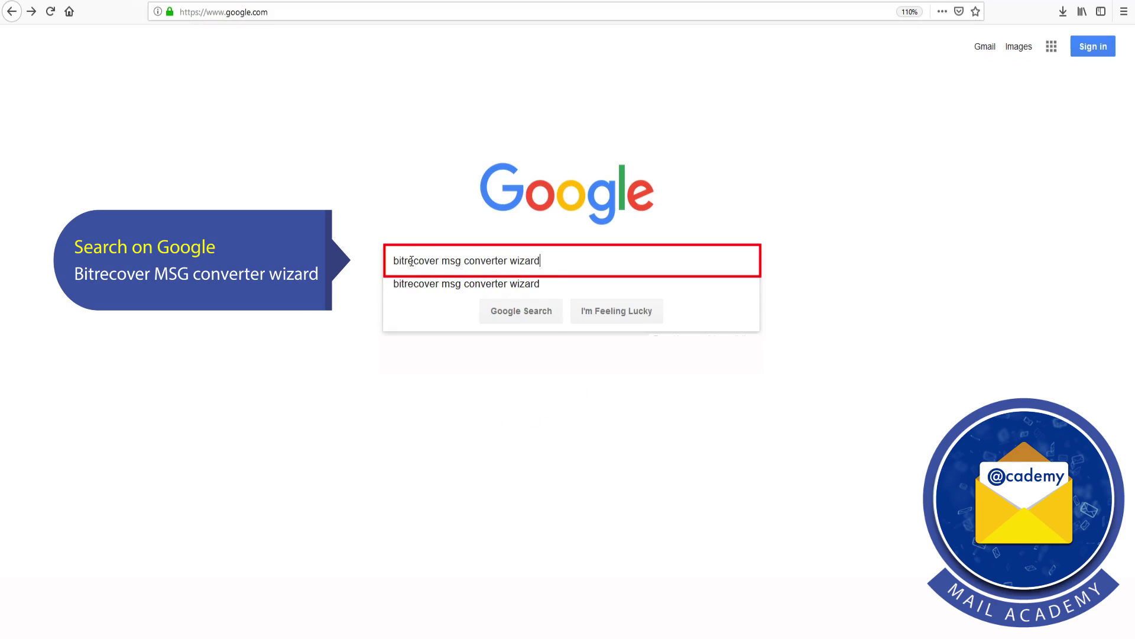
- Run the search and open the 'MSG Converter to Export & Migrate MSG Files of Outlook – BitRecover' result
{"action": "left_click", "coordinate": [518, 312]}
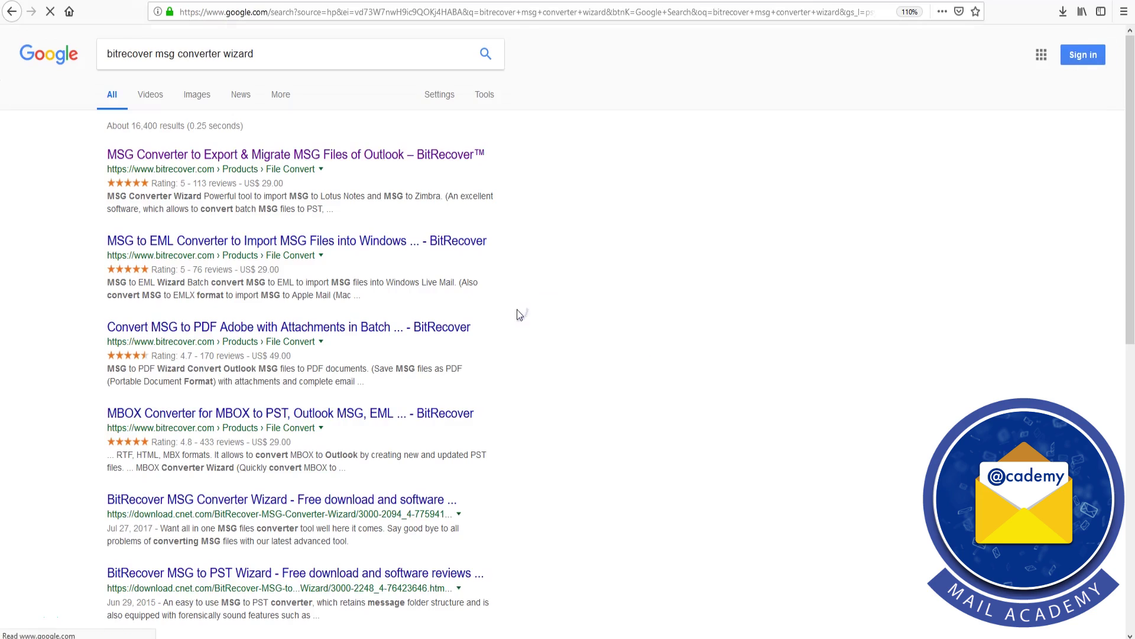
{"action": "left_click", "coordinate": [304, 156]}
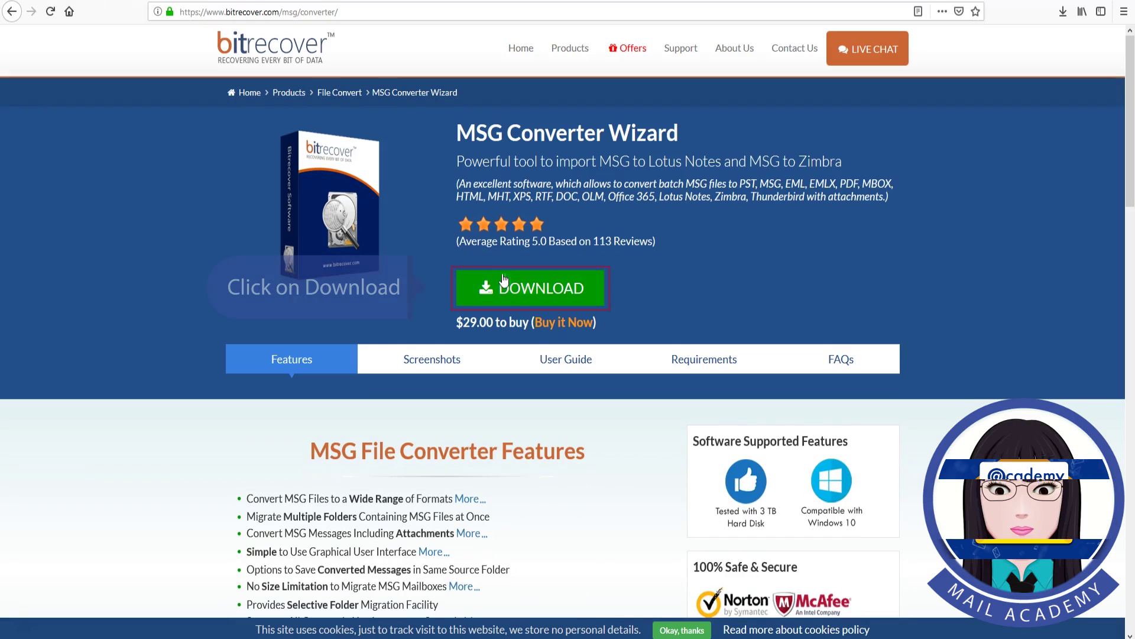
- Save the installer bitrecover-msg-converter-wizard(3).exe and launch it from Firefox's downloads
{"action": "left_click", "coordinate": [527, 294]}
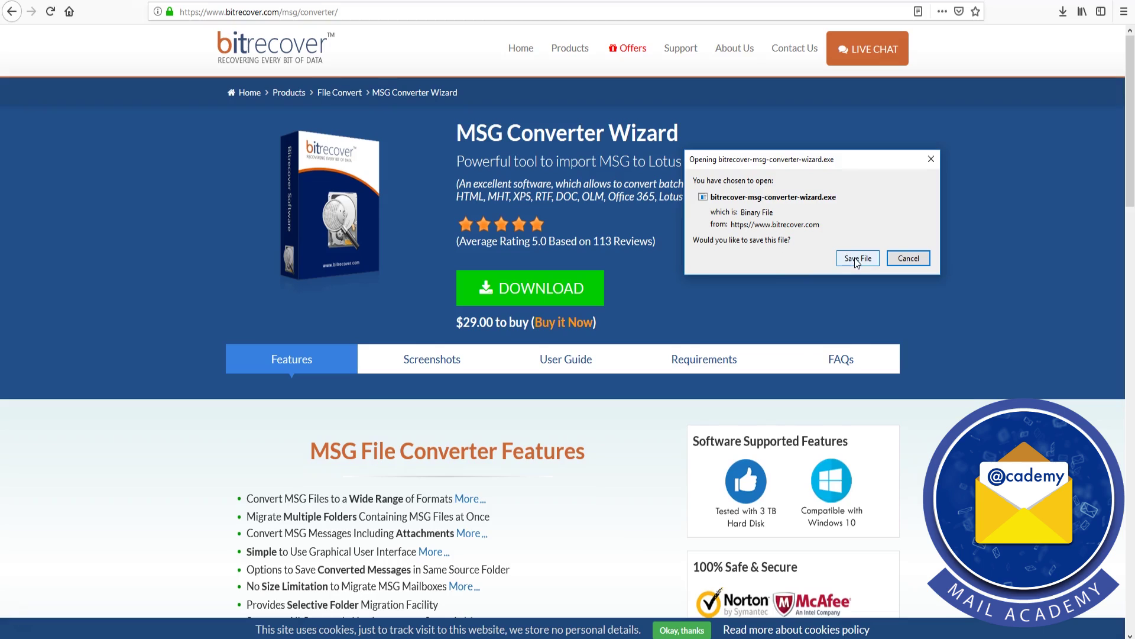
{"action": "left_click", "coordinate": [855, 258]}
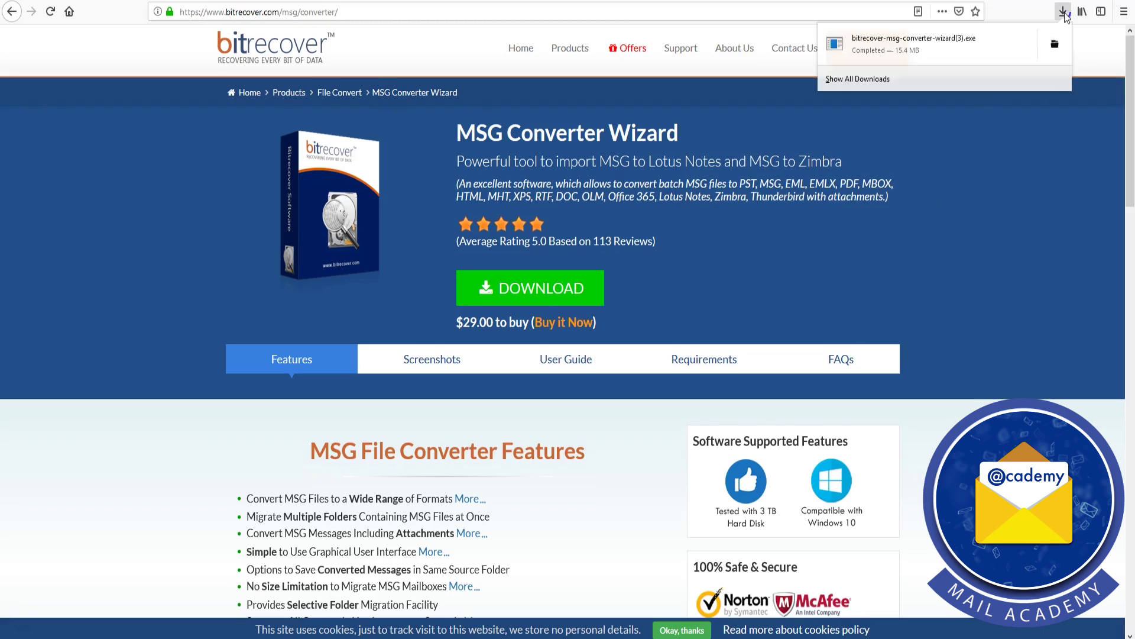
{"action": "left_click", "coordinate": [952, 48]}
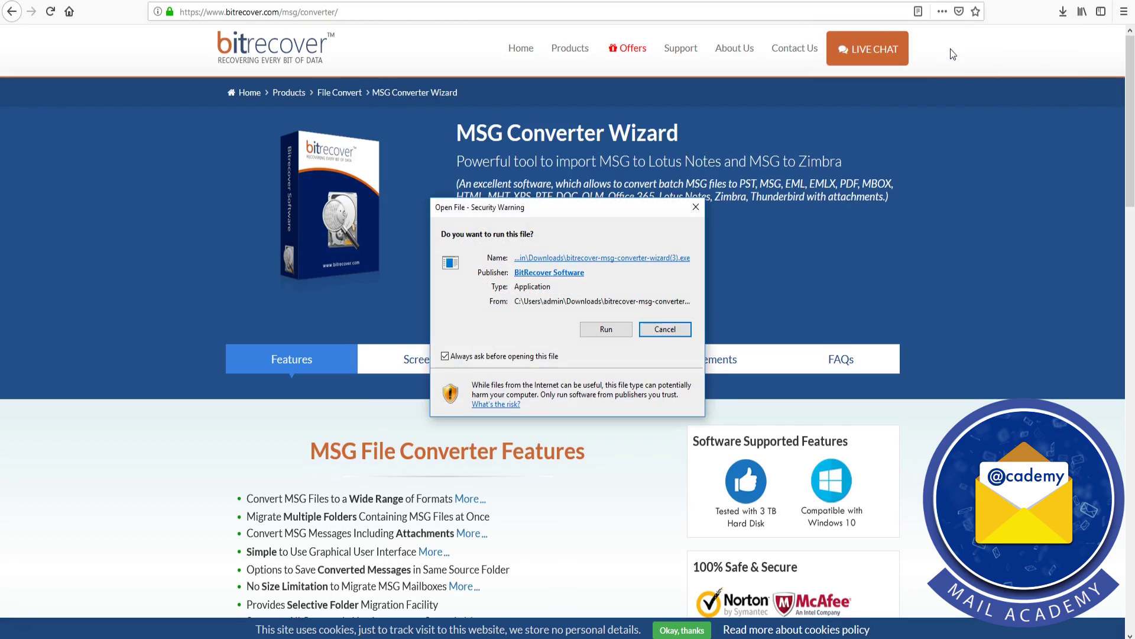
- Run setup in English, accept the licence, keep default folder and tasks, install, and launch
{"action": "left_click", "coordinate": [608, 328]}
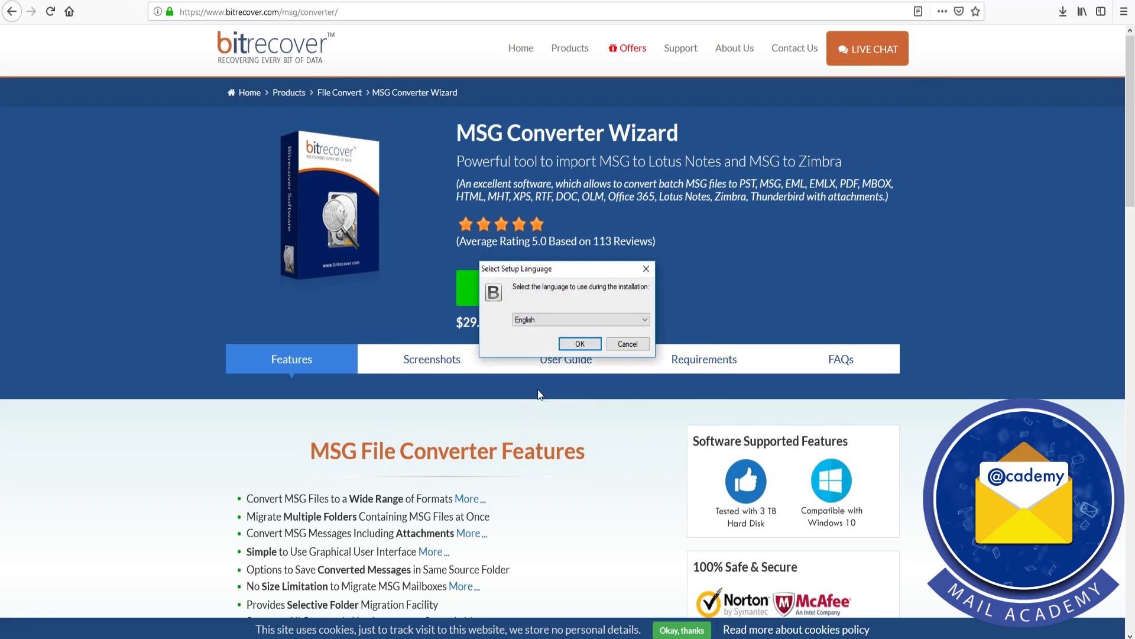
{"action": "left_click", "coordinate": [582, 343]}
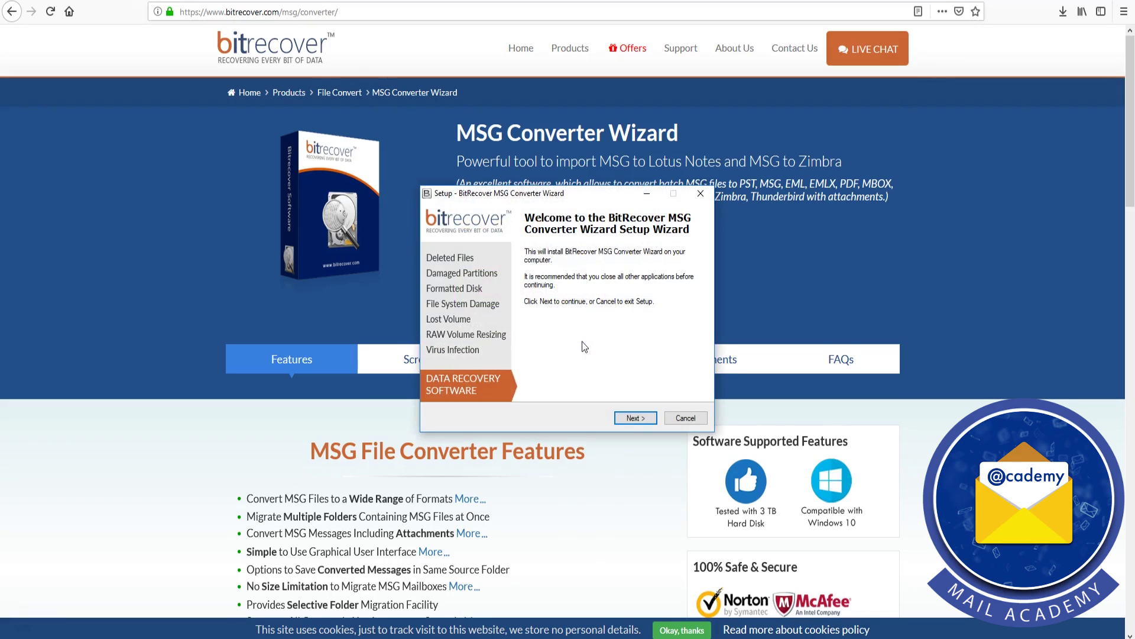
{"action": "left_click", "coordinate": [643, 422]}
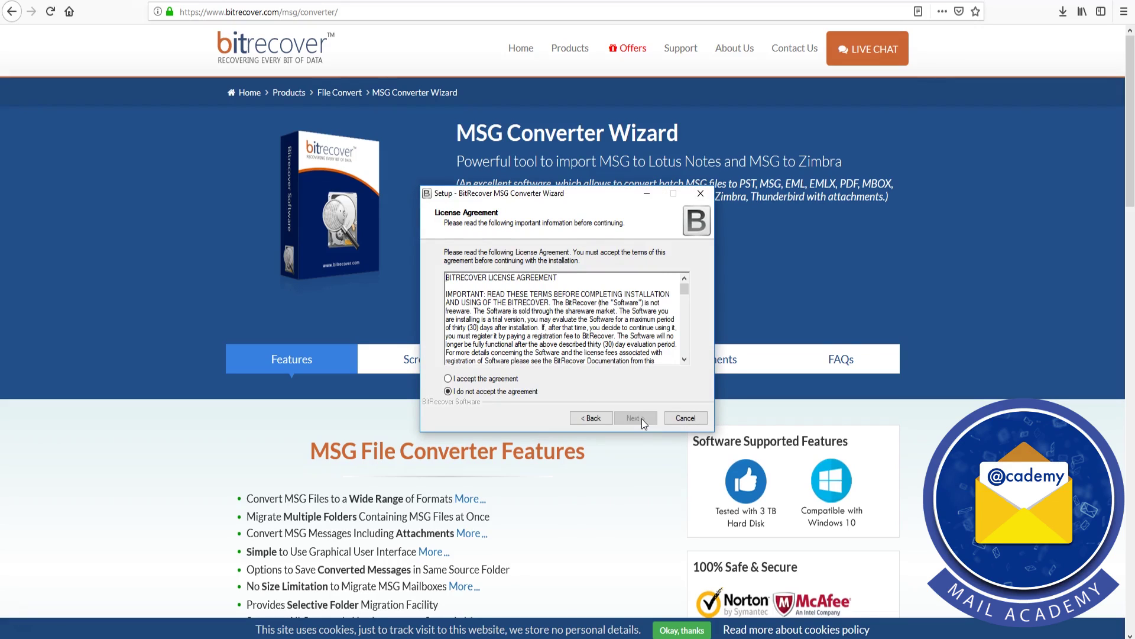
{"action": "left_click", "coordinate": [449, 379]}
{"action": "left_click", "coordinate": [640, 417]}
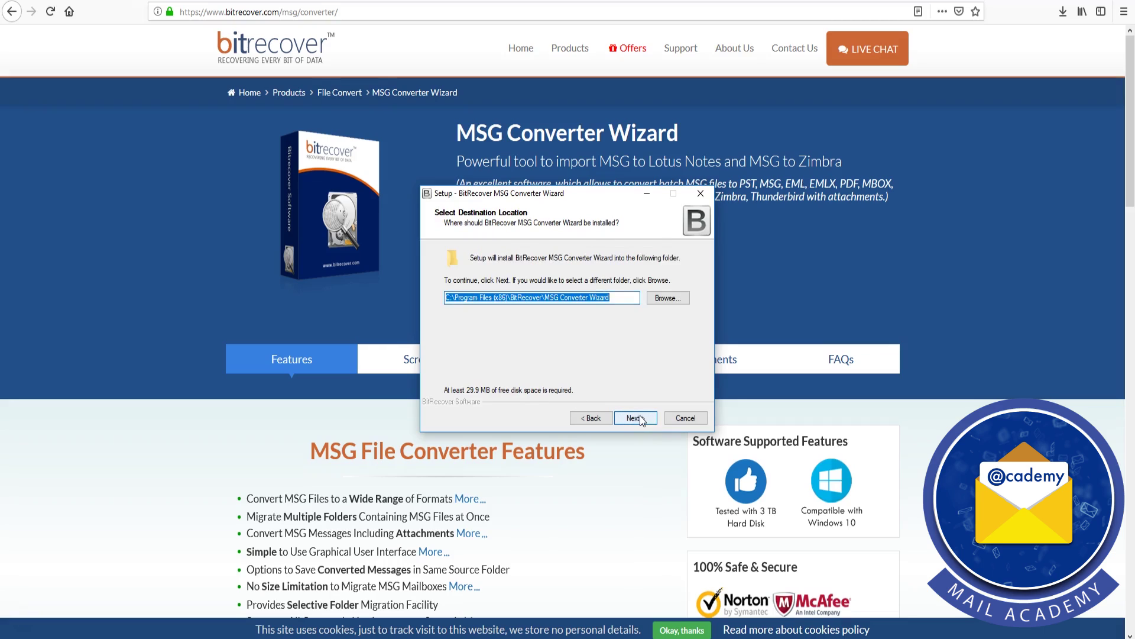
{"action": "left_click", "coordinate": [640, 416]}
{"action": "left_click", "coordinate": [639, 416]}
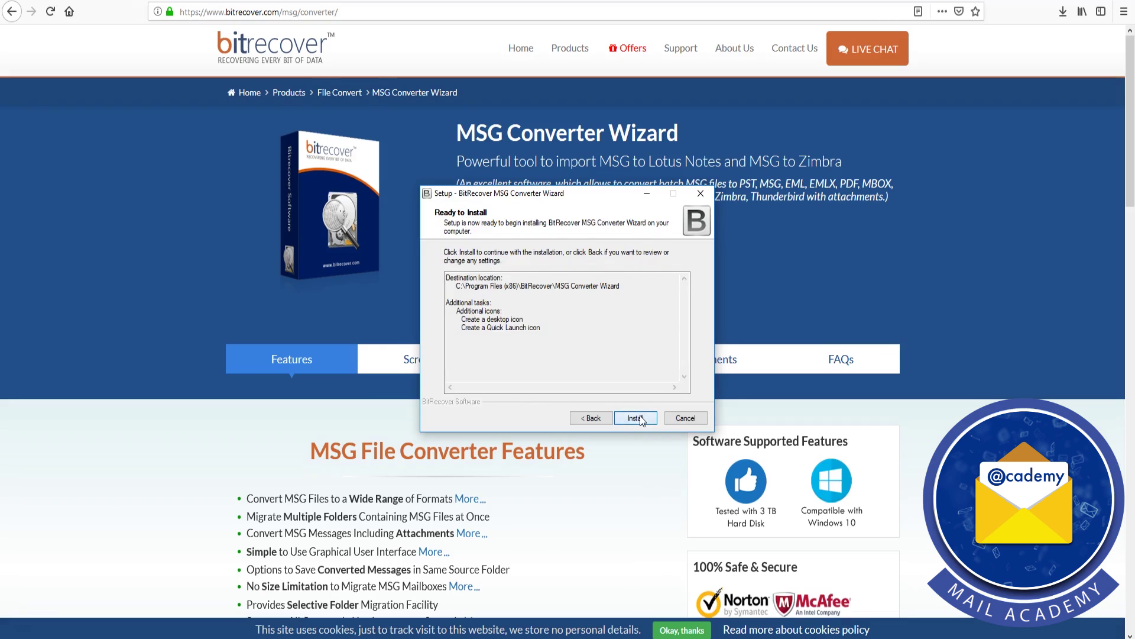
{"action": "left_click", "coordinate": [640, 416]}
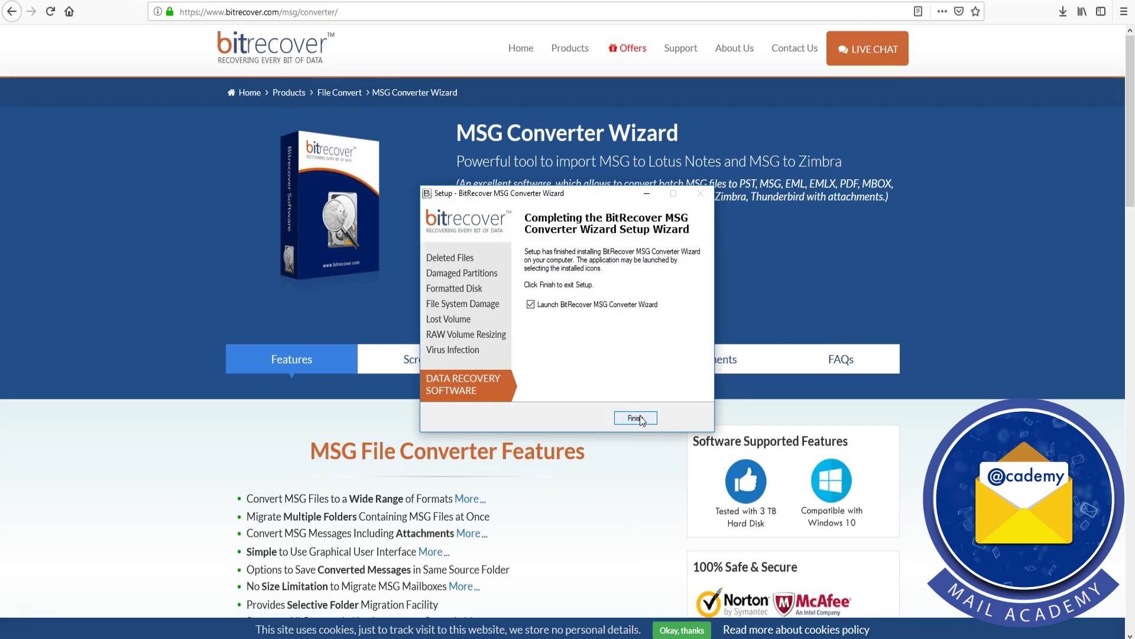
{"action": "left_click", "coordinate": [636, 418]}
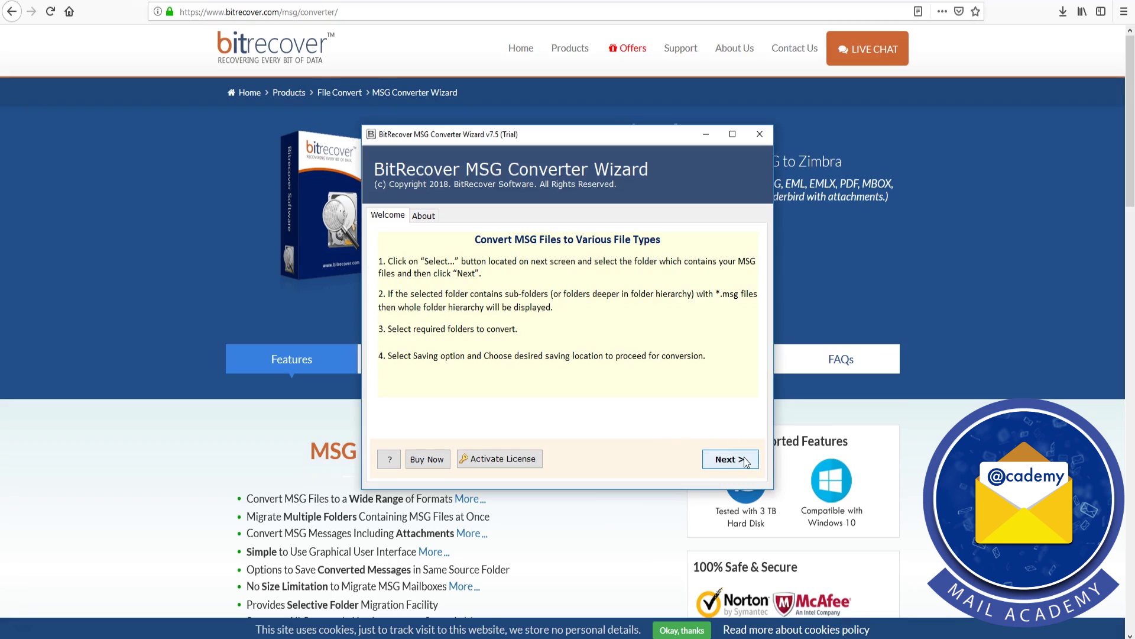
- Advance from the Welcome page to the file selection step
{"action": "left_click", "coordinate": [745, 459]}
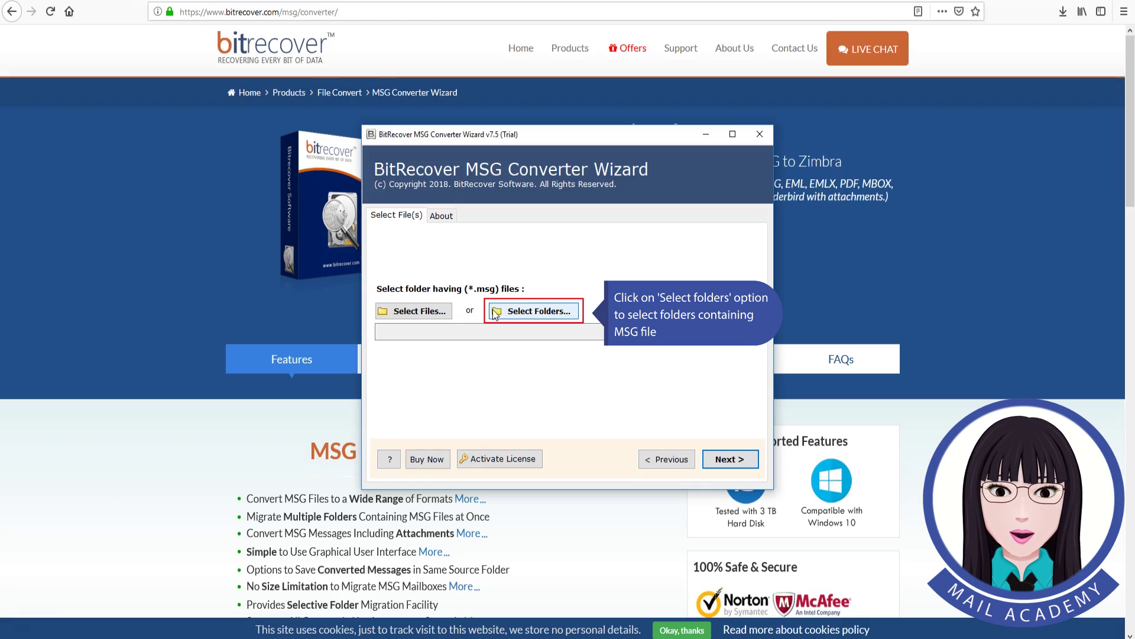
- Select all .msg files in F:\eml to pst\EML and load them into the converter
{"action": "left_click", "coordinate": [430, 312]}
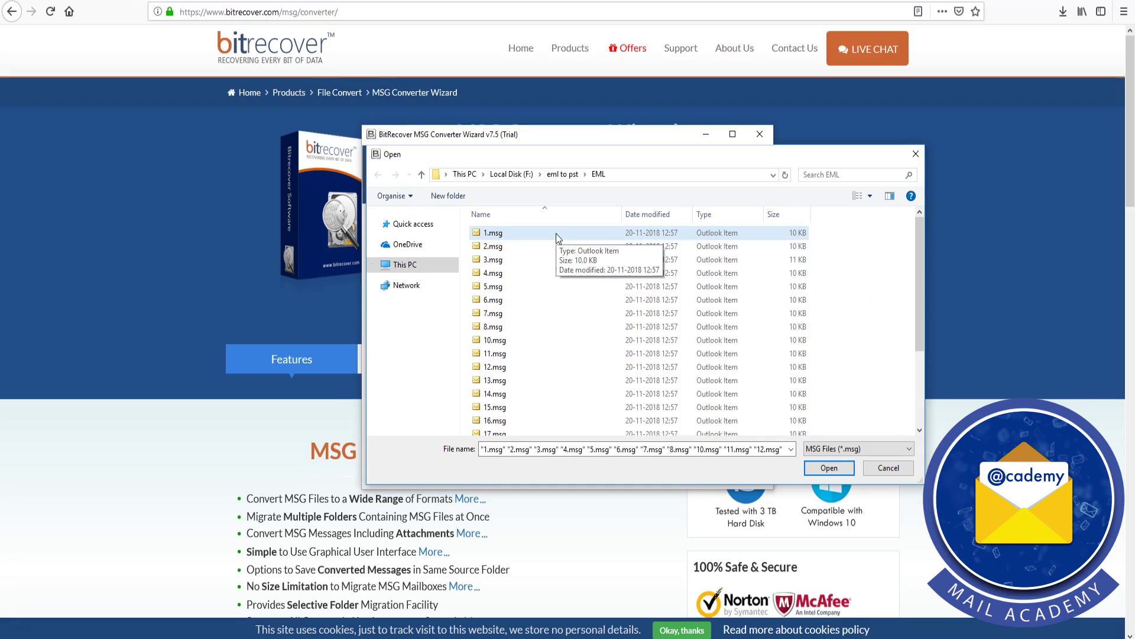
{"action": "left_click", "coordinate": [556, 233]}
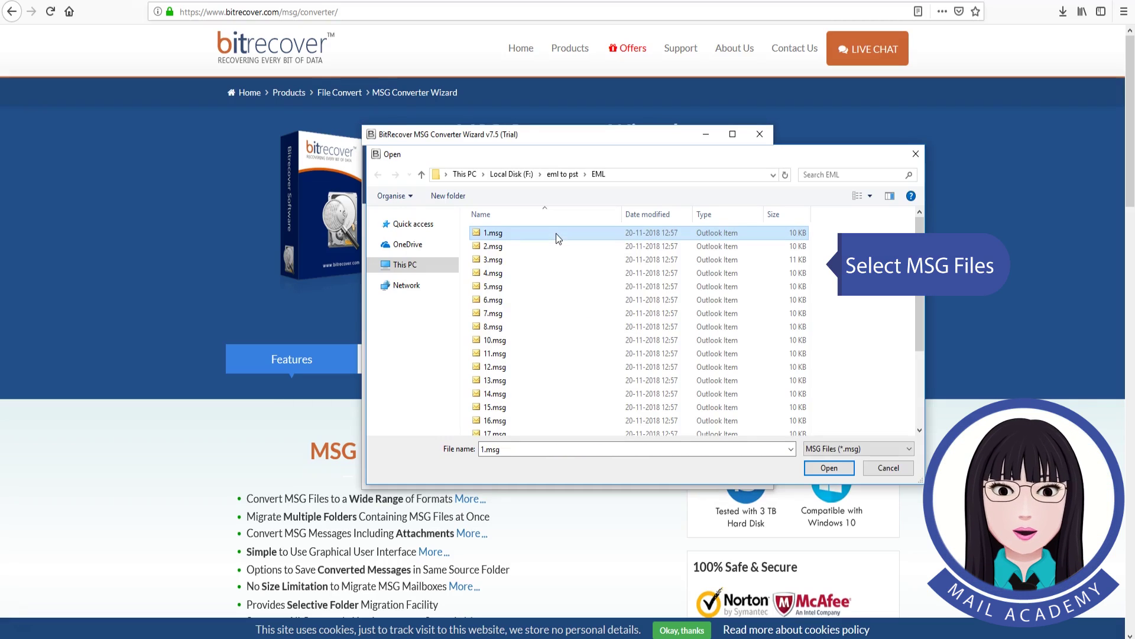
{"action": "key", "text": "ctrl+a"}
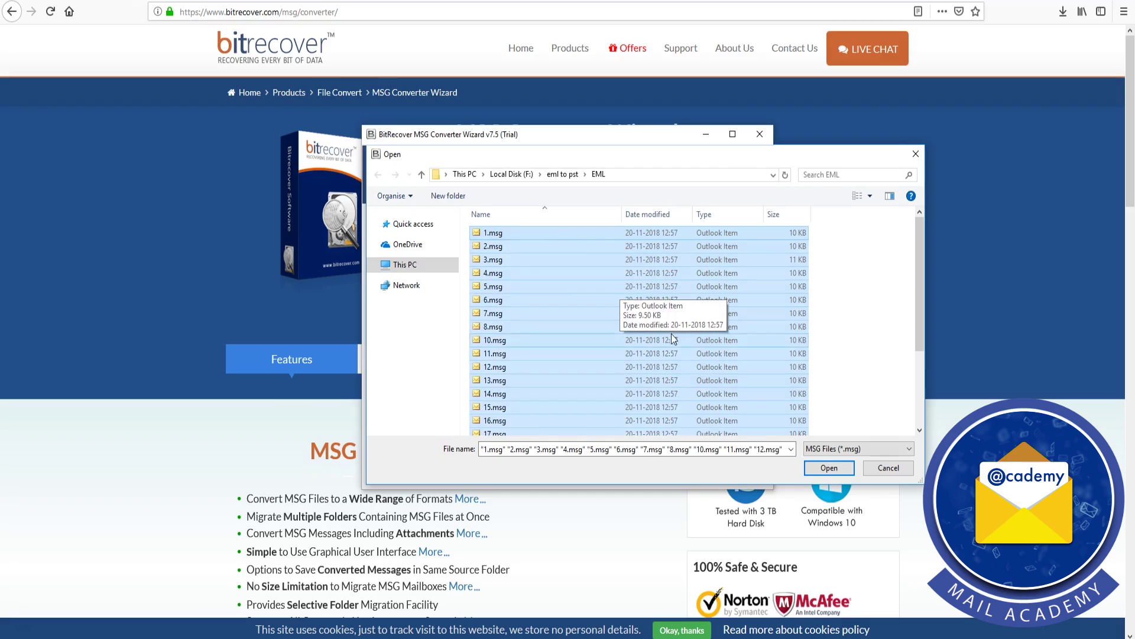
{"action": "left_click", "coordinate": [828, 468]}
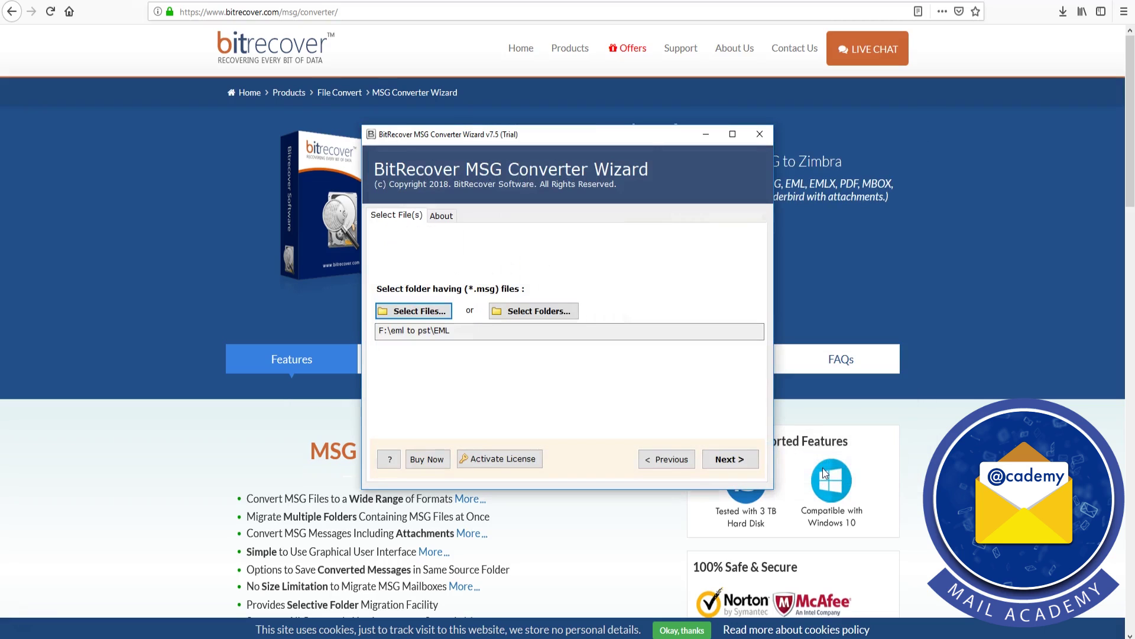
- Check the F:\eml to pst\EML folder so all its MSG files are marked, then go to Saving Options
{"action": "left_click", "coordinate": [730, 460]}
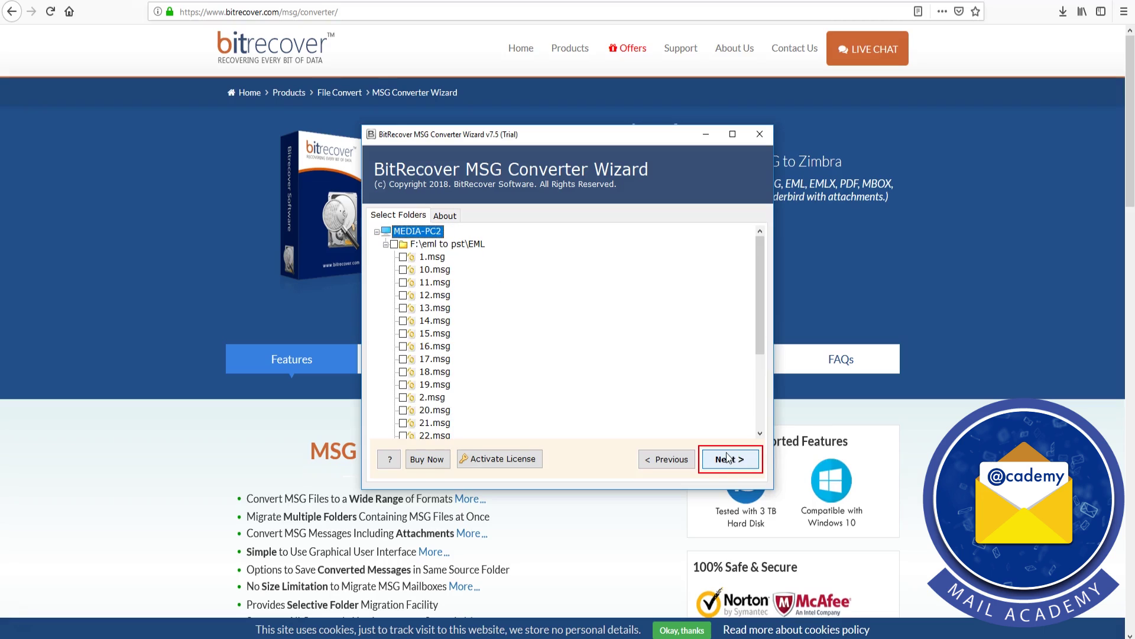
{"action": "left_click", "coordinate": [403, 257]}
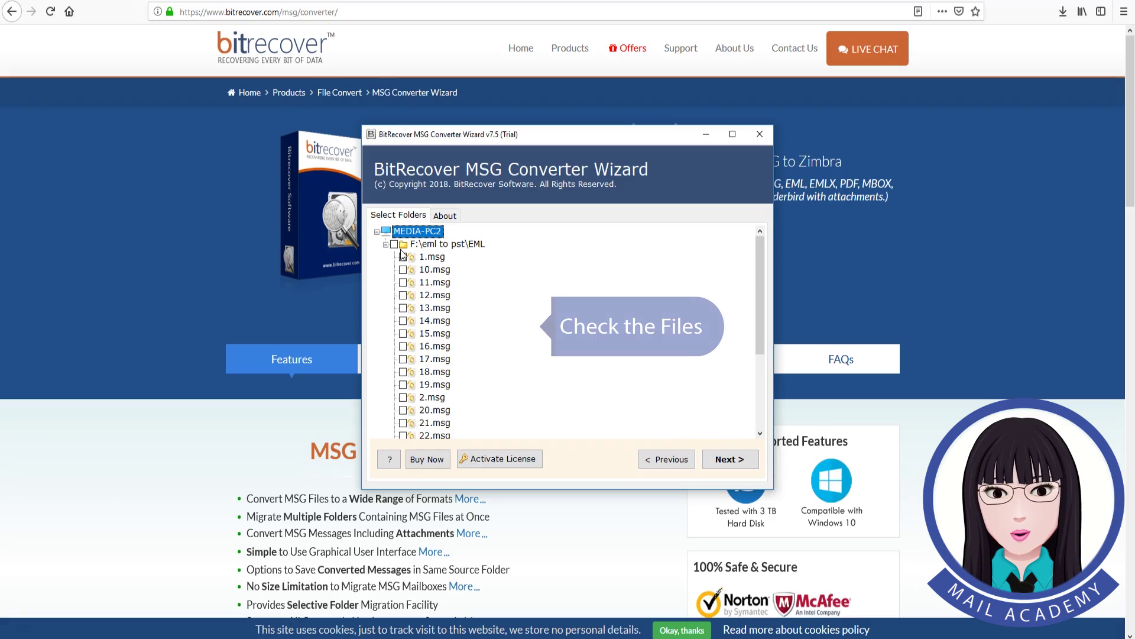
{"action": "left_click", "coordinate": [393, 244]}
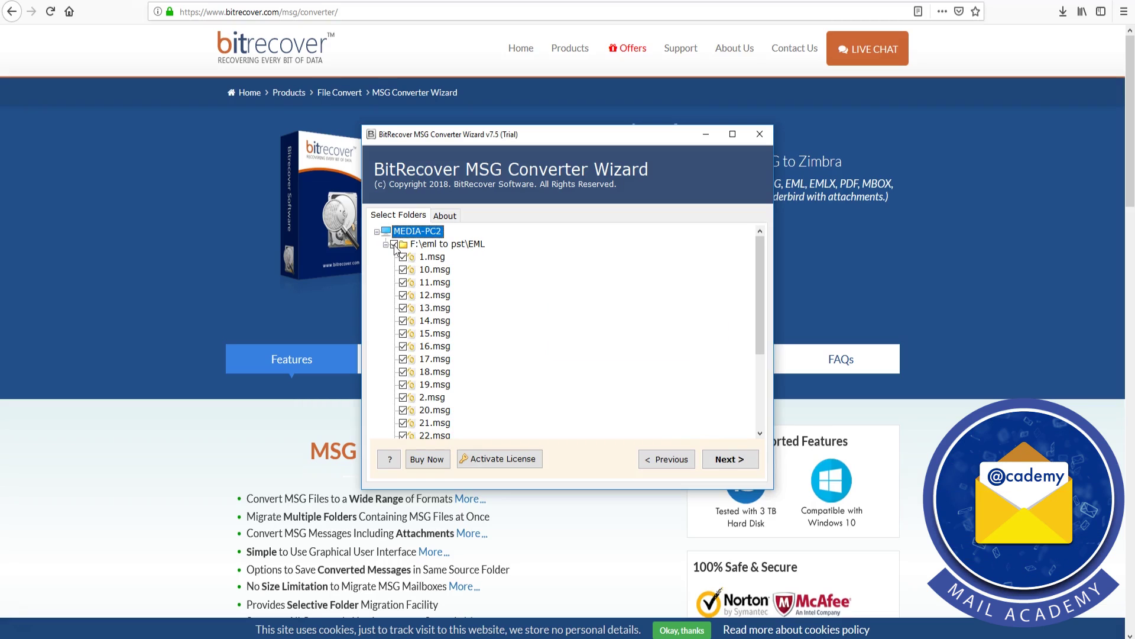
{"action": "left_click", "coordinate": [739, 462]}
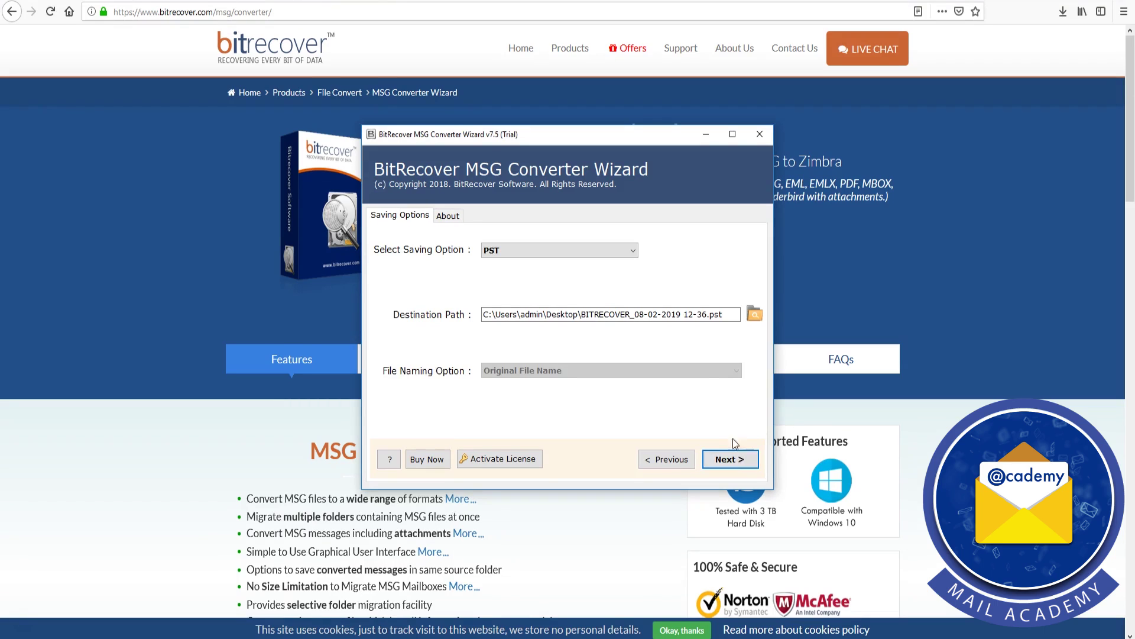
- Choose PST as the saving format and start converting to the Desktop BITRECOVER folder
{"action": "left_click", "coordinate": [633, 253]}
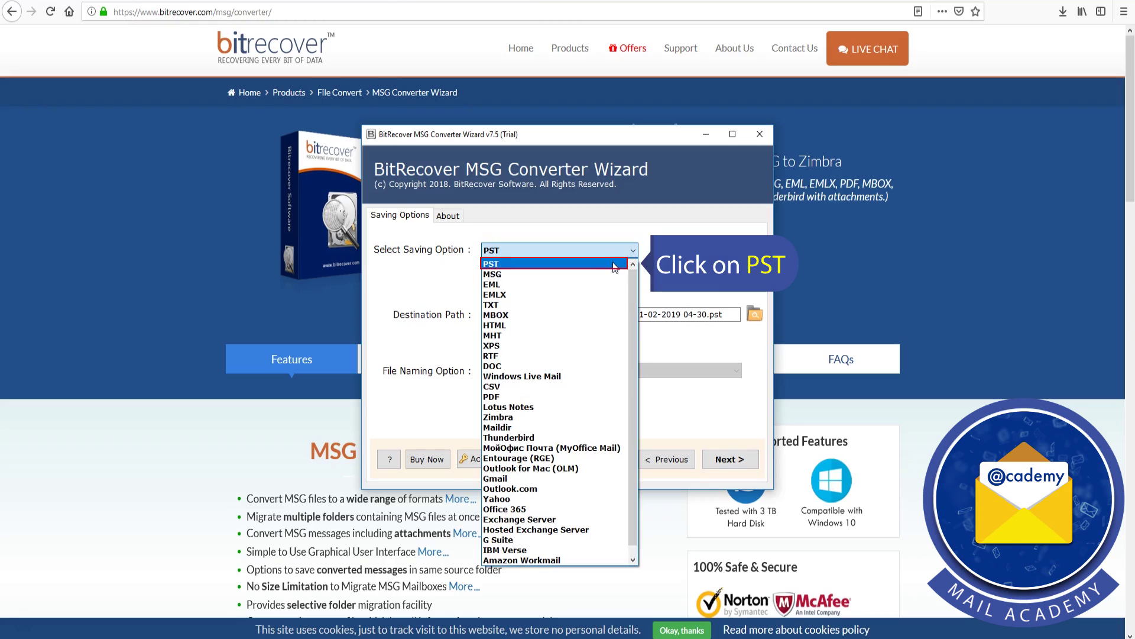
{"action": "left_click", "coordinate": [615, 267]}
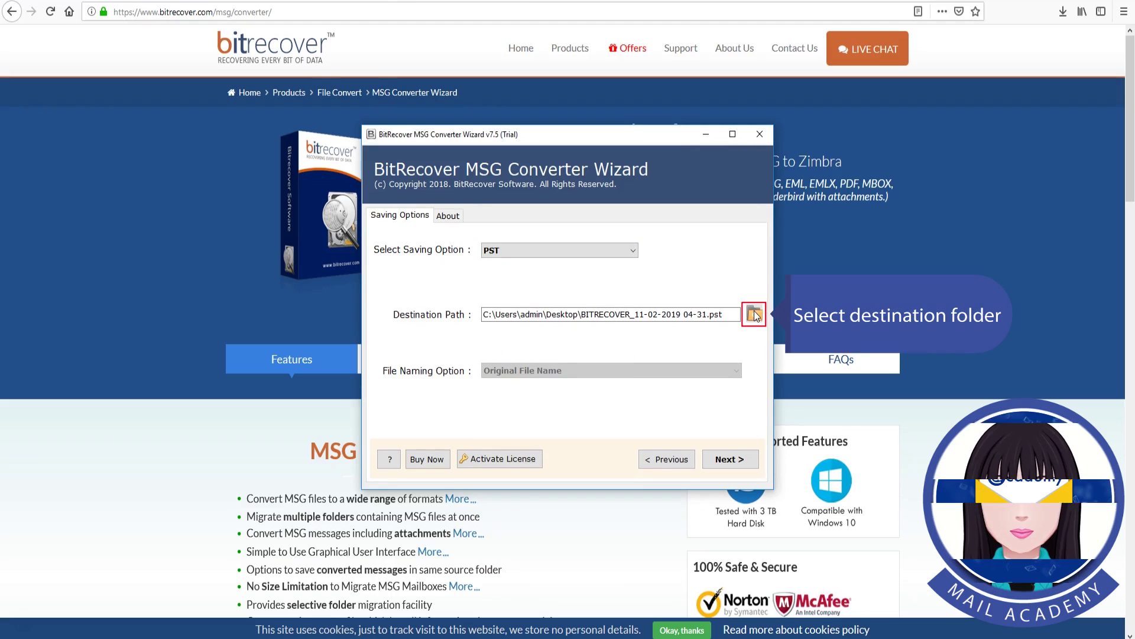
{"action": "left_click", "coordinate": [748, 462]}
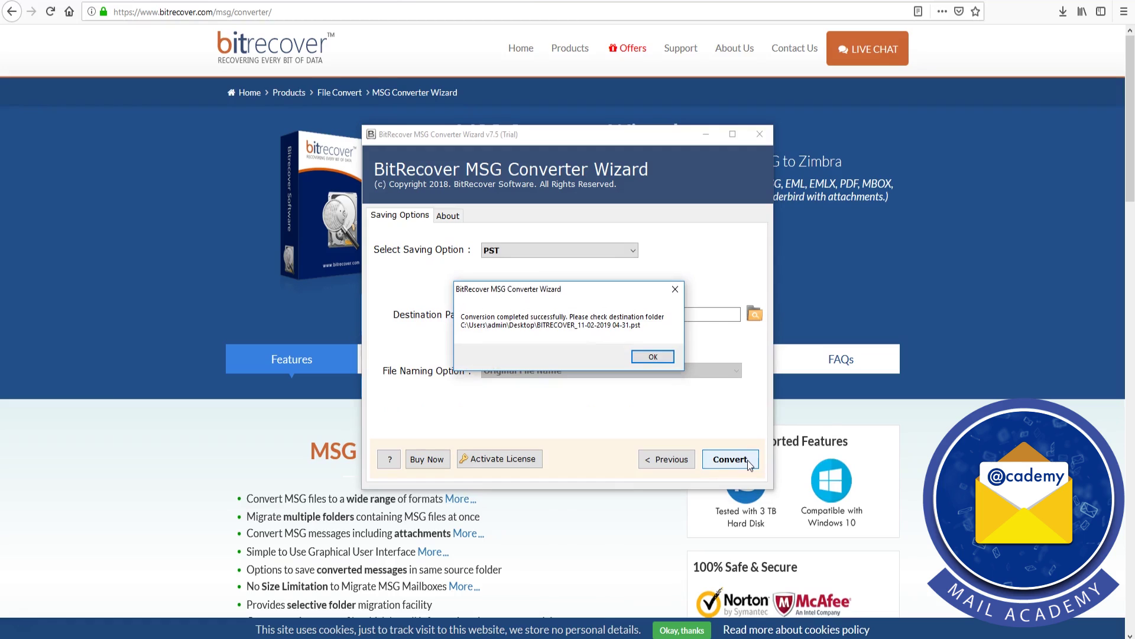
- Dismiss the 'Conversion completed' message and the 25-mail trial limitation notice
{"action": "left_click", "coordinate": [653, 357]}
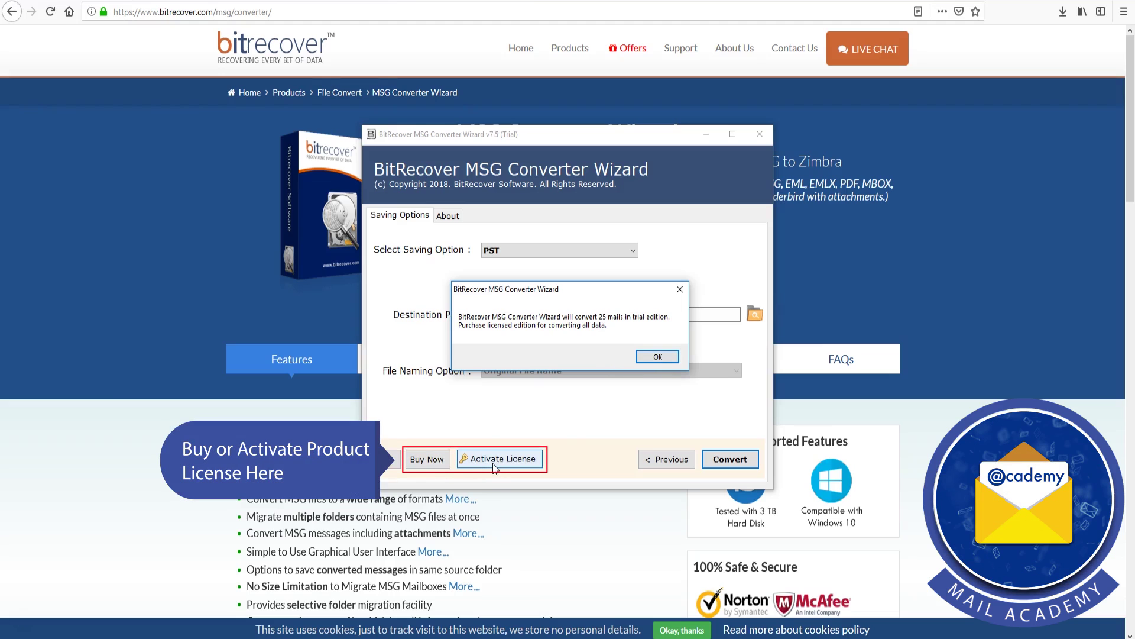
{"action": "left_click", "coordinate": [658, 357]}
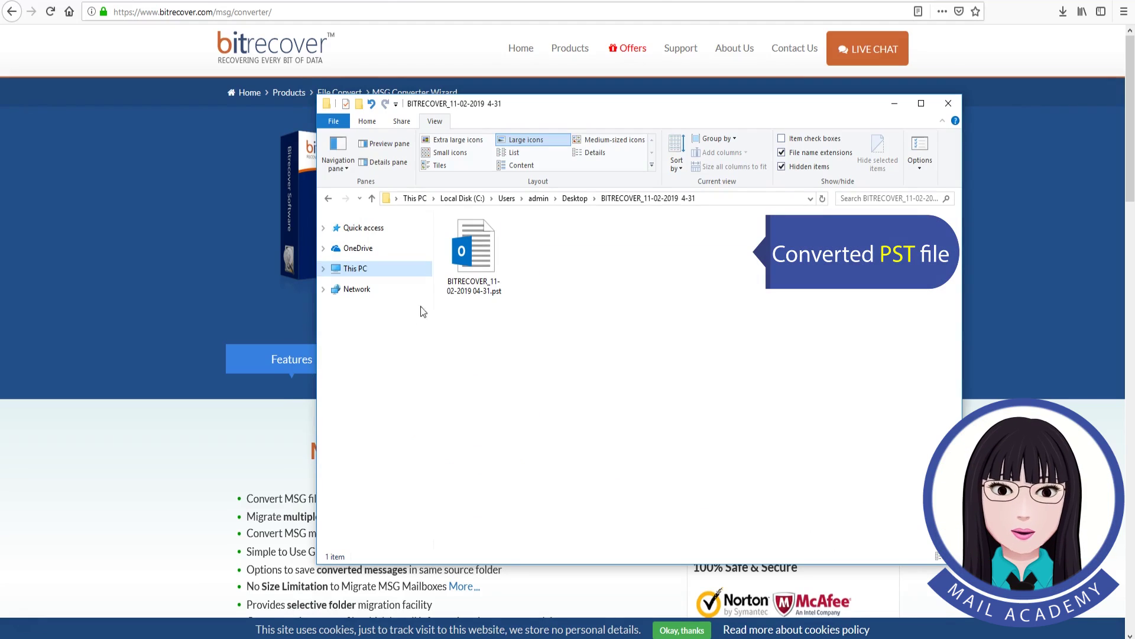
{"action": "left_click", "coordinate": [485, 261]}
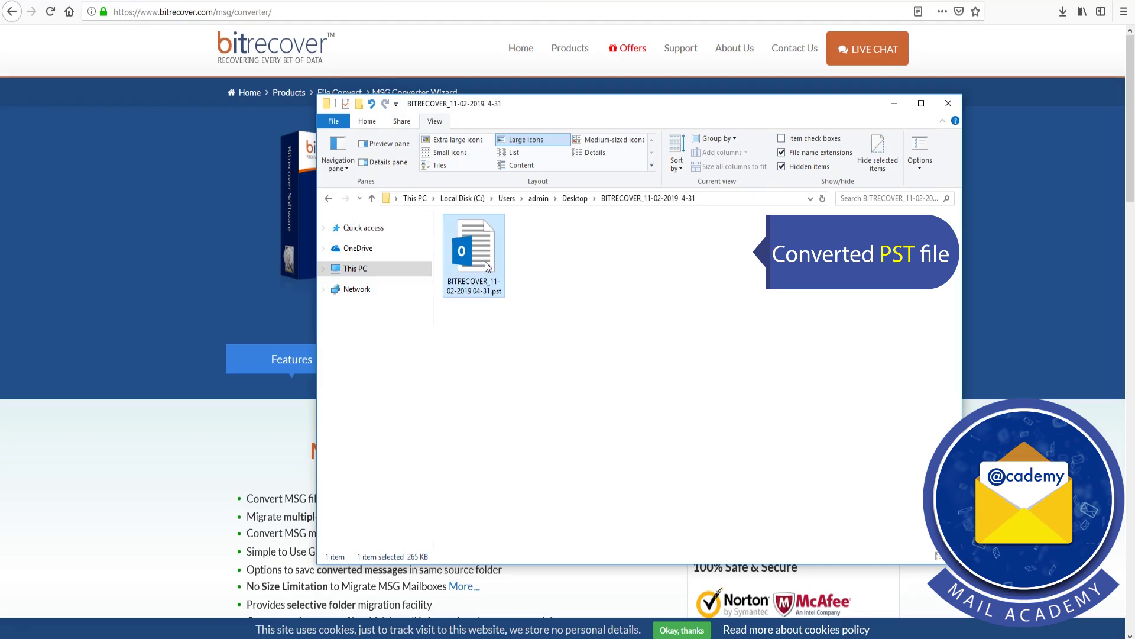